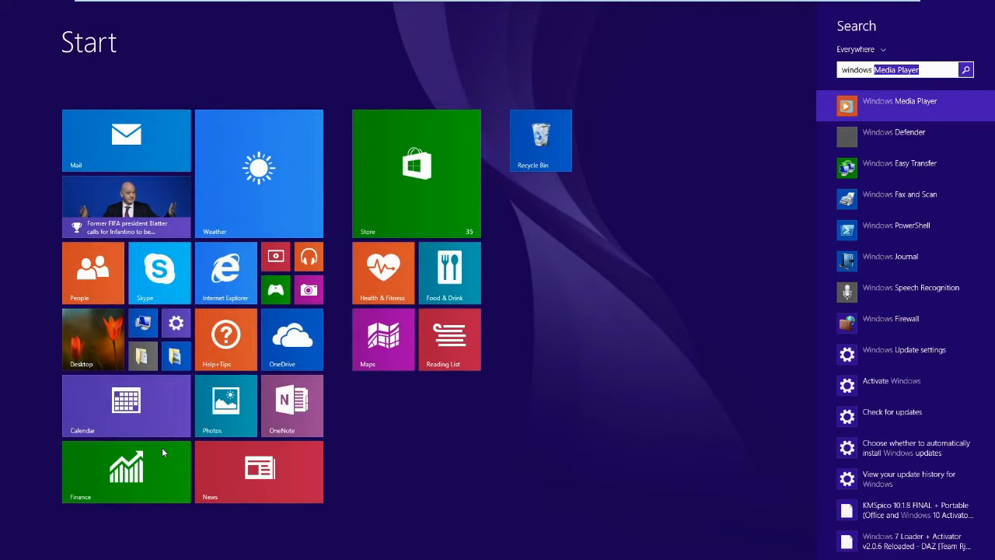
Step: Search for Windows Firewall, open it in a maximized window and expand the Private networks details
text(firewall)
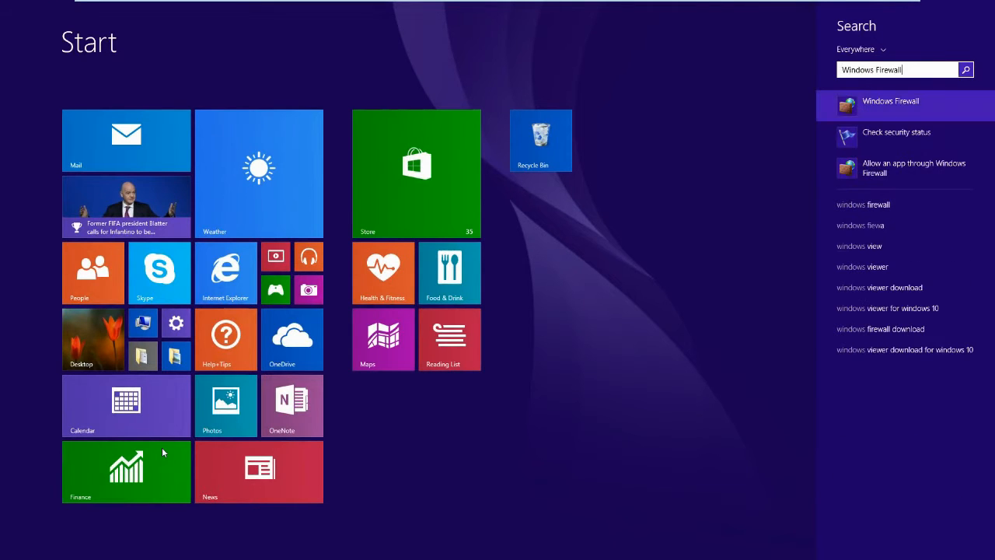
click(876, 103)
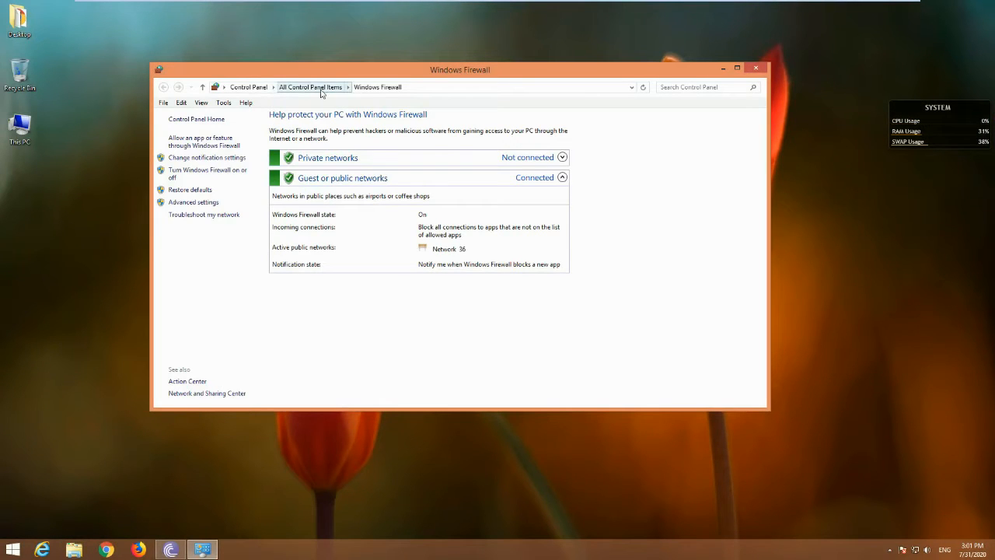
double_click(453, 72)
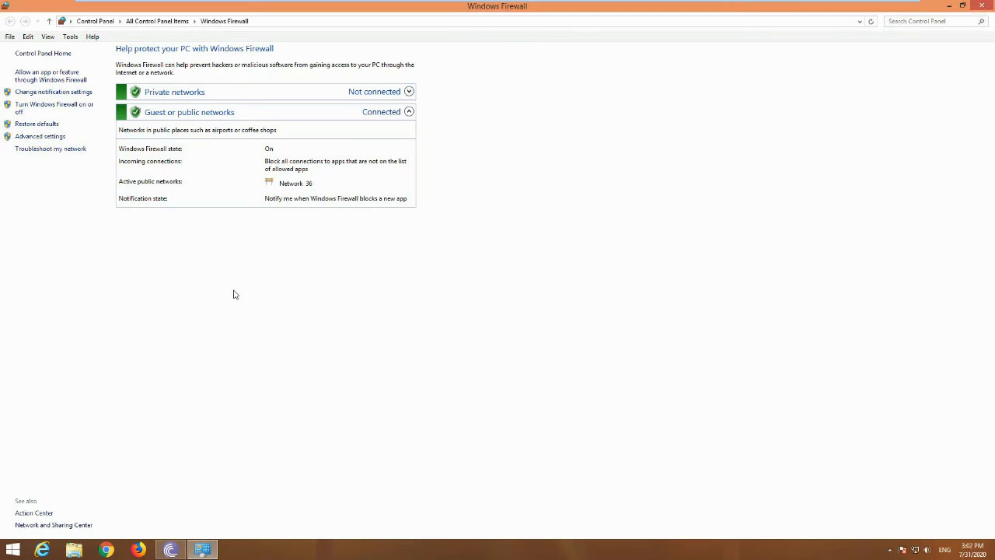
click(409, 92)
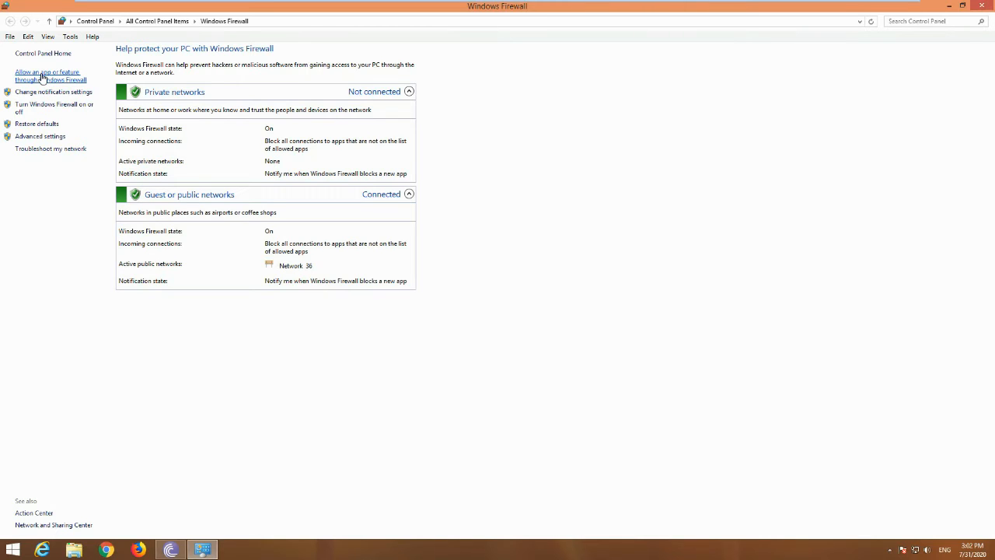
Step: Open the list of apps allowed through Windows Firewall and allow Core Networking on private networks
click(43, 78)
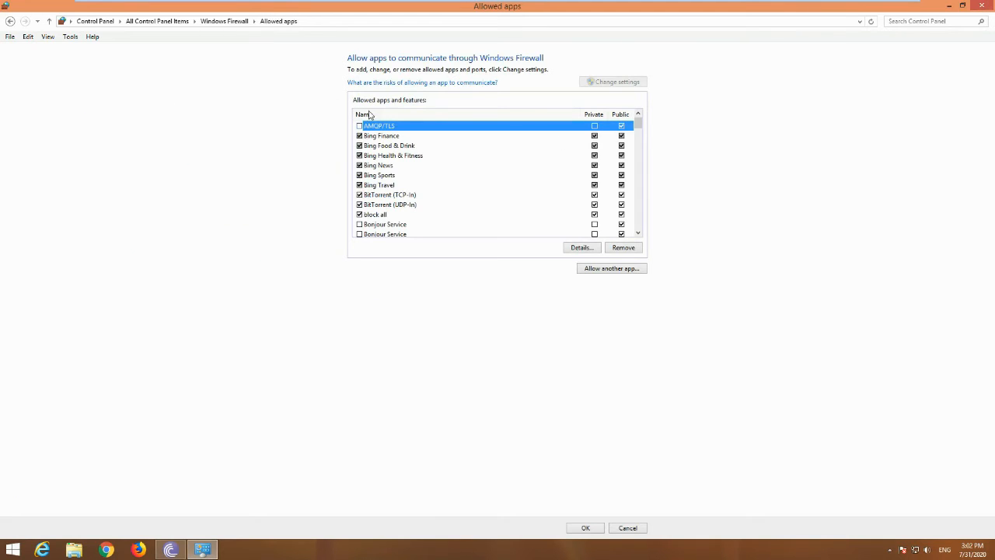
scroll(408, 204, down, 3)
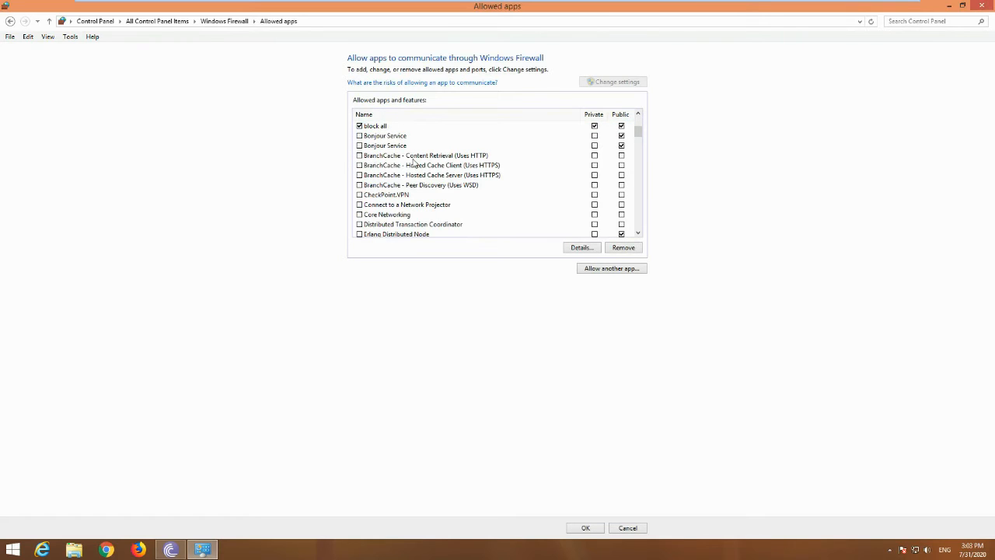
scroll(426, 204, up, 3)
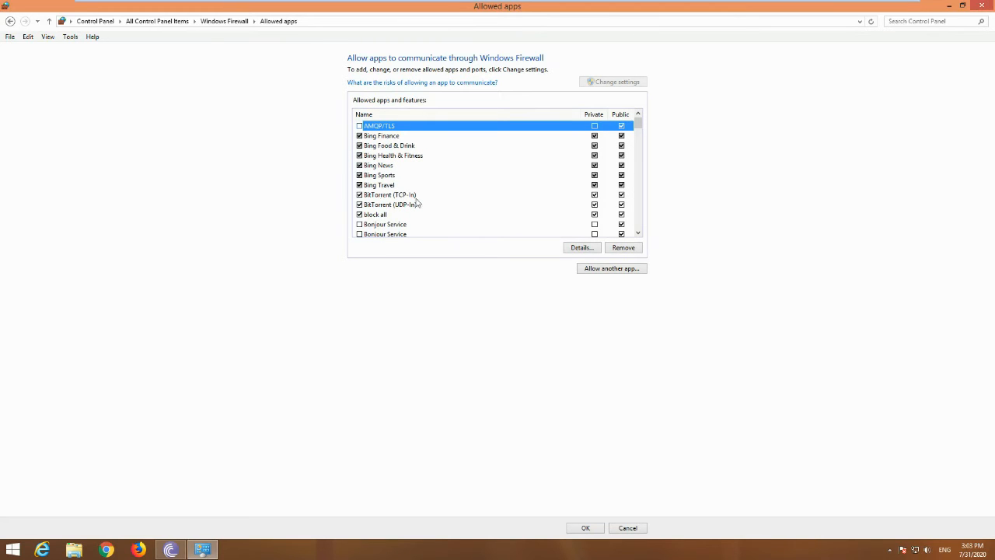
scroll(418, 195, down, 5)
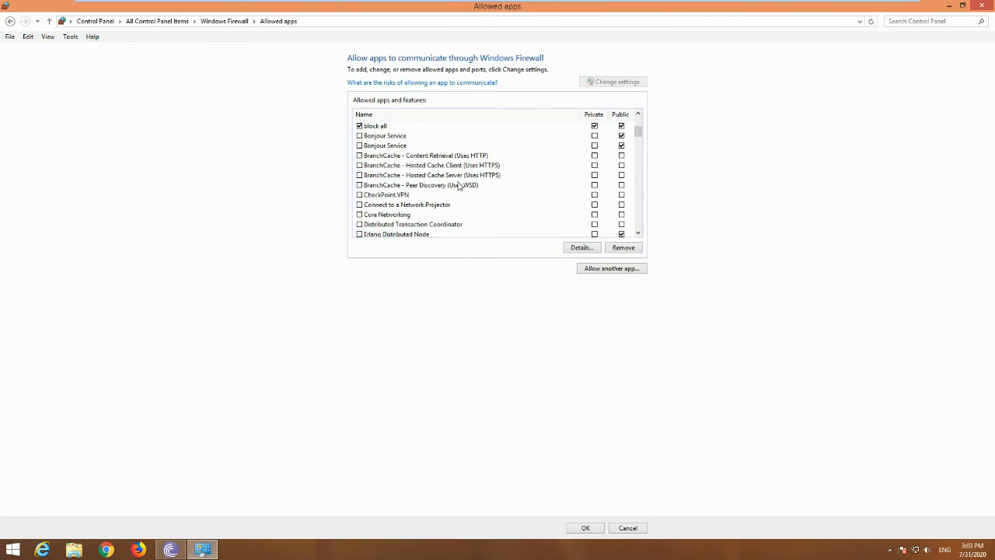
click(597, 157)
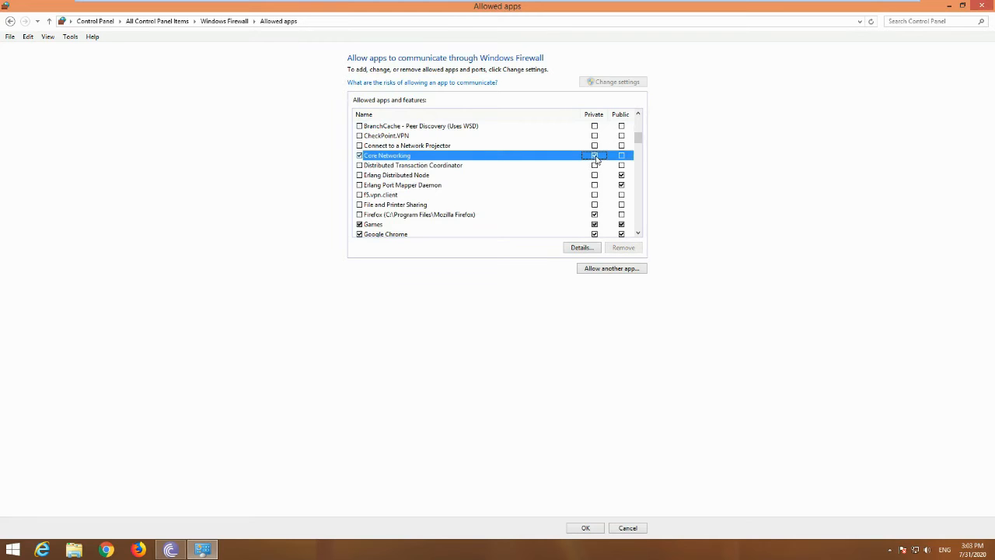
Step: Look through the allowed apps and features and examine OneNote's private and public network permissions
scroll(520, 207, up, 5)
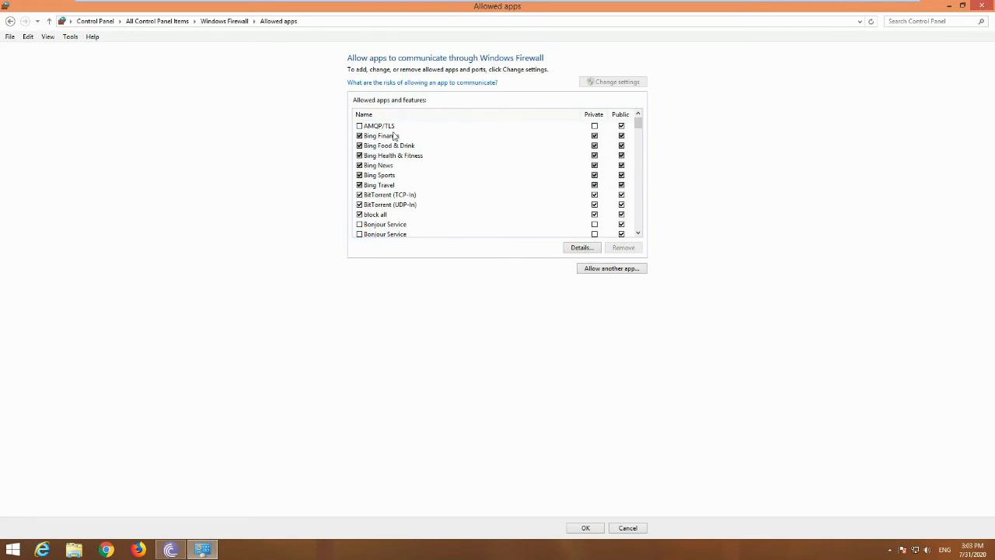
scroll(395, 204, down, 3)
scroll(394, 203, down, 9)
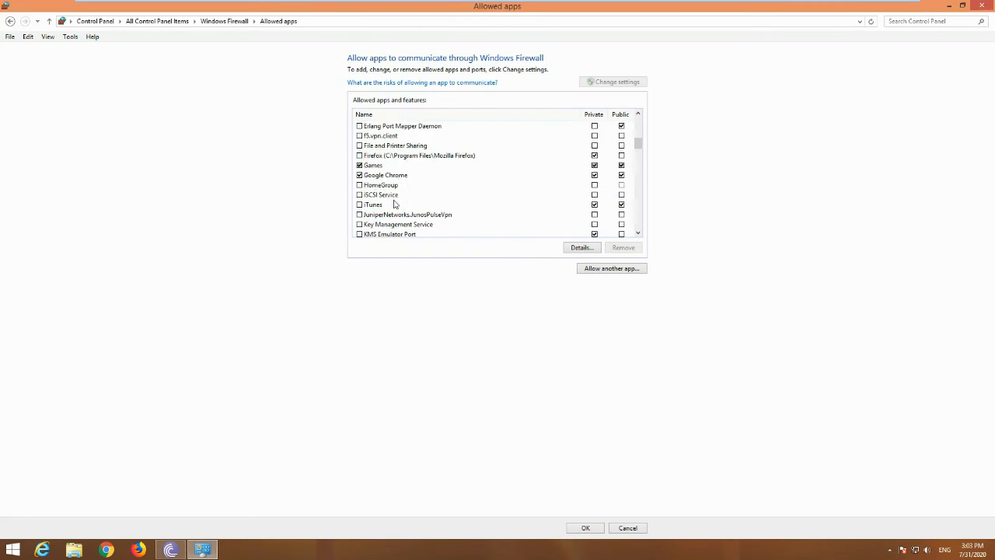
scroll(395, 203, down, 3)
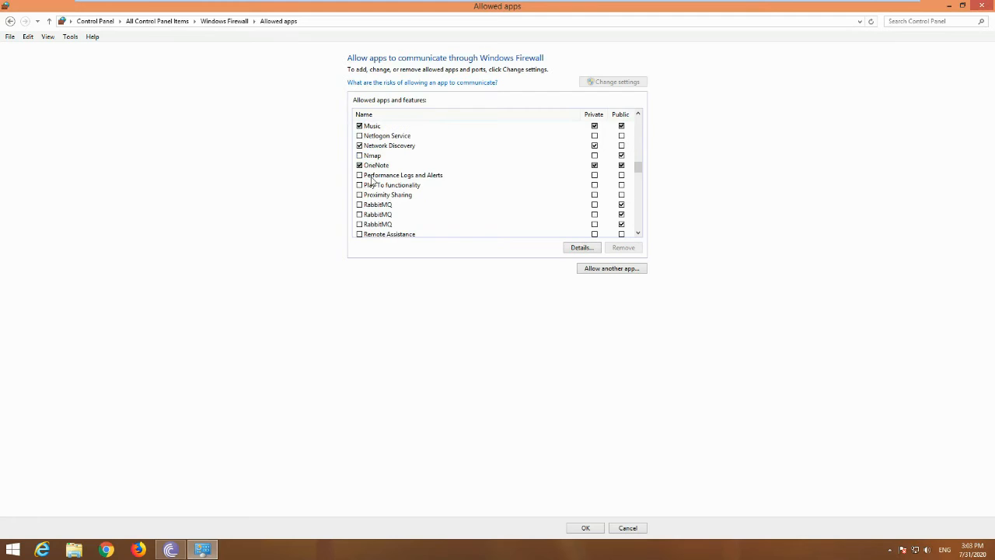
click(378, 168)
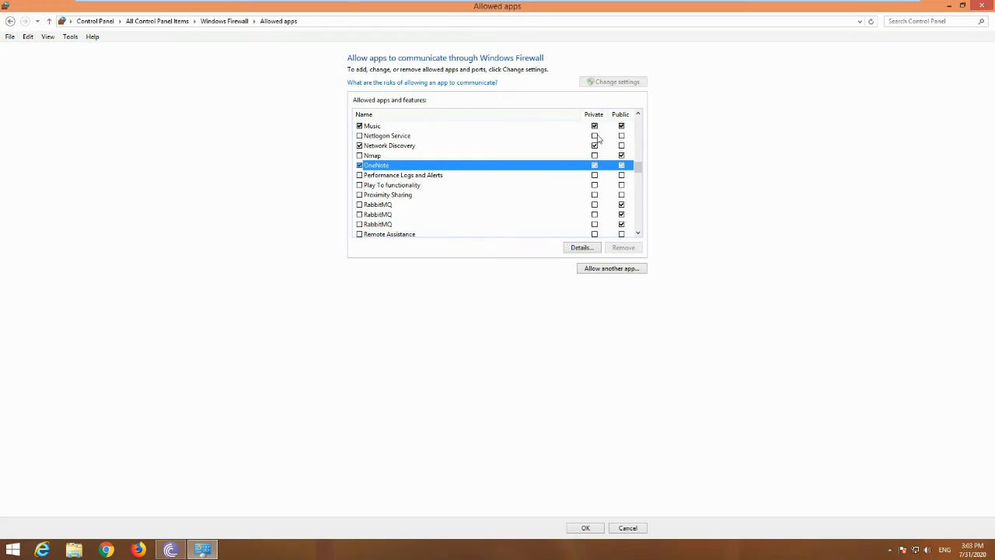
click(594, 166)
click(621, 165)
scroll(417, 223, down, 1)
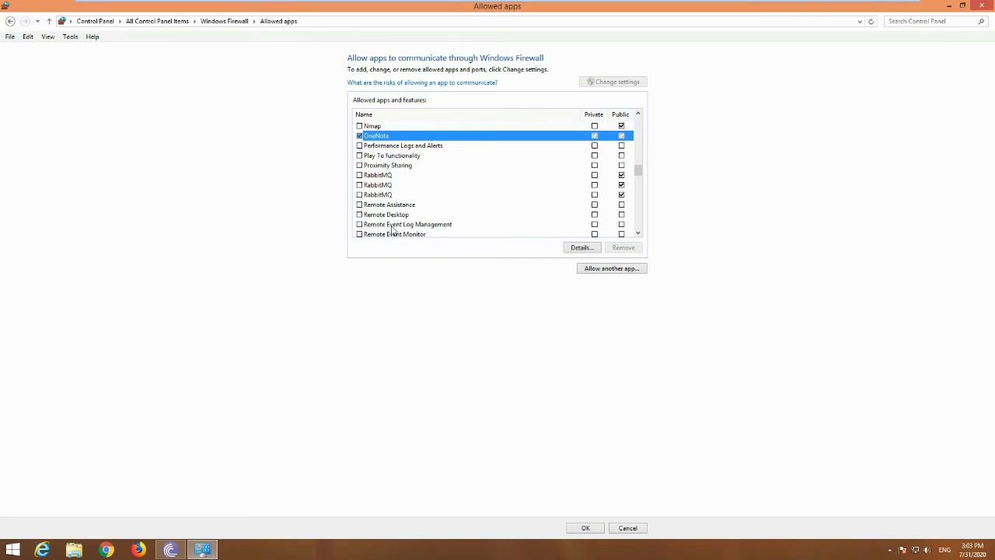
Step: Examine the Remote Desktop entry and the remaining allowed apps and features further down the list
click(377, 216)
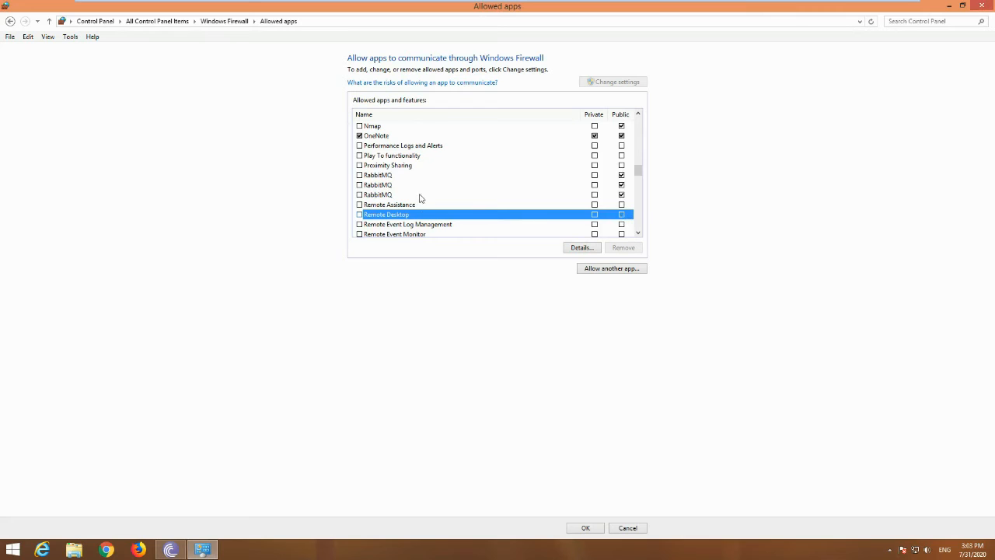
scroll(420, 207, down, 2)
scroll(411, 210, down, 2)
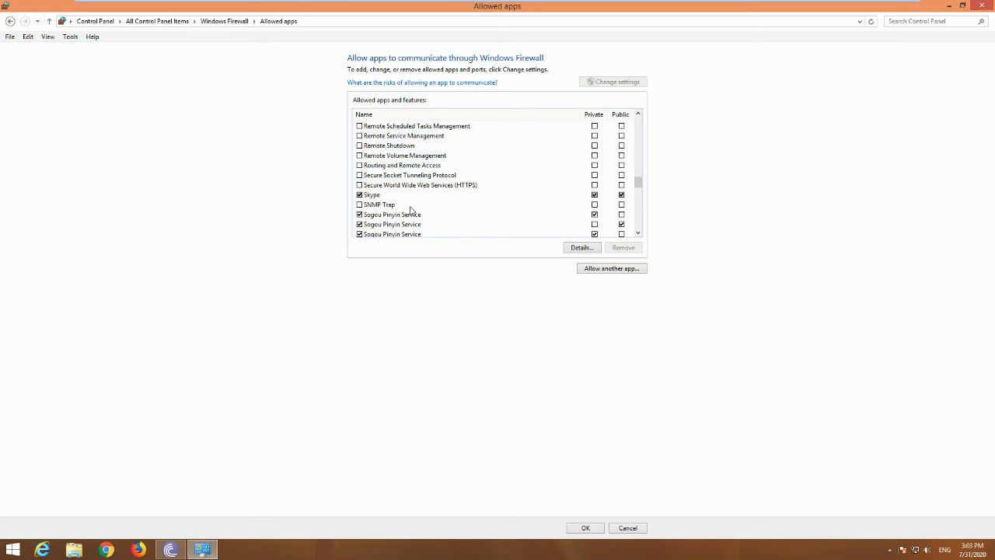
scroll(411, 210, down, 10)
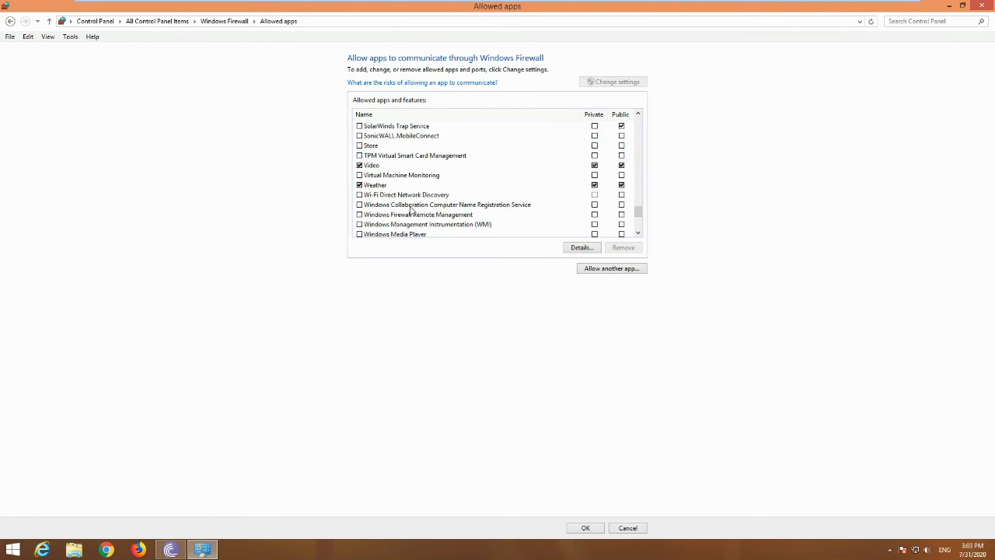
Step: Look through the programs offered for allowing another app, and leave the allowed apps settings without adding or saving anything
click(611, 269)
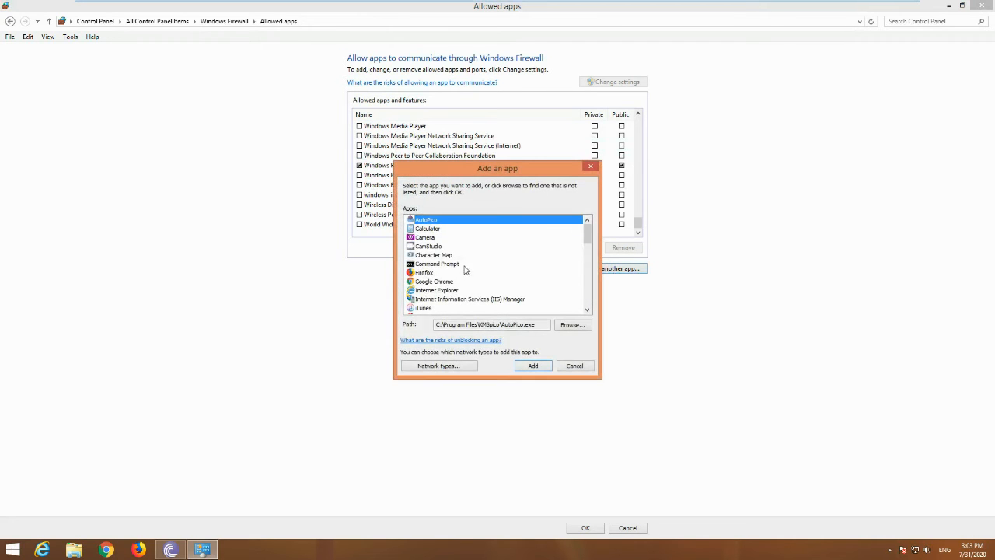
scroll(430, 288, down, 8)
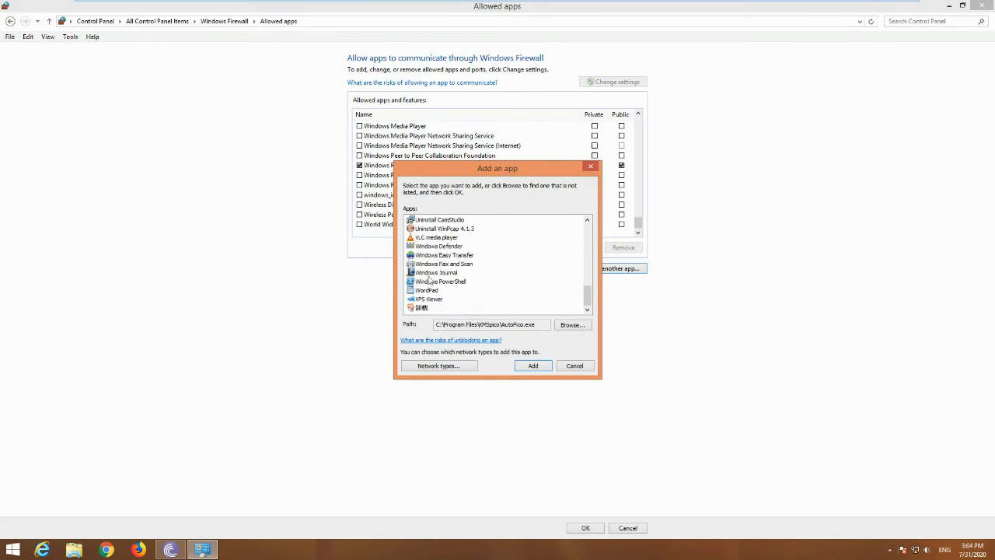
scroll(433, 264, up, 2)
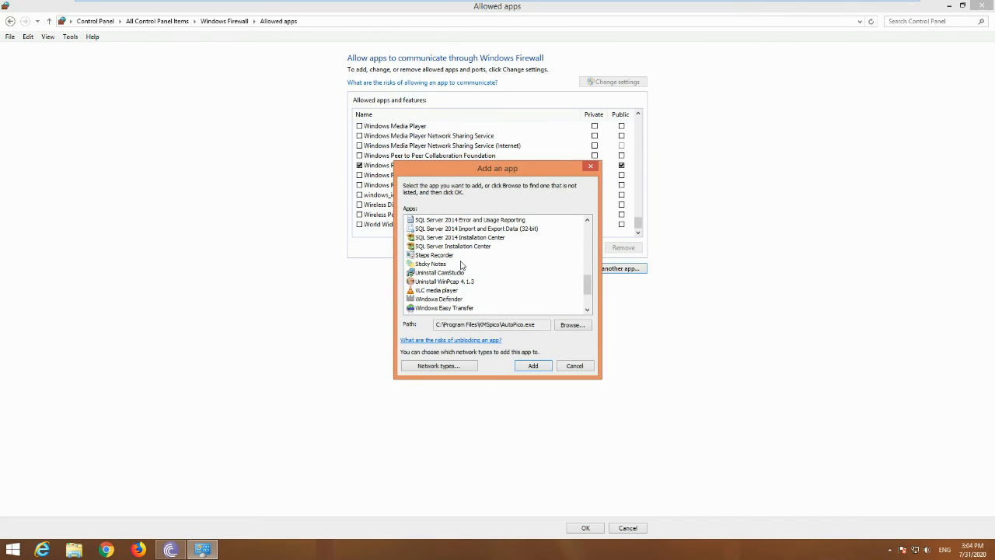
scroll(460, 265, up, 2)
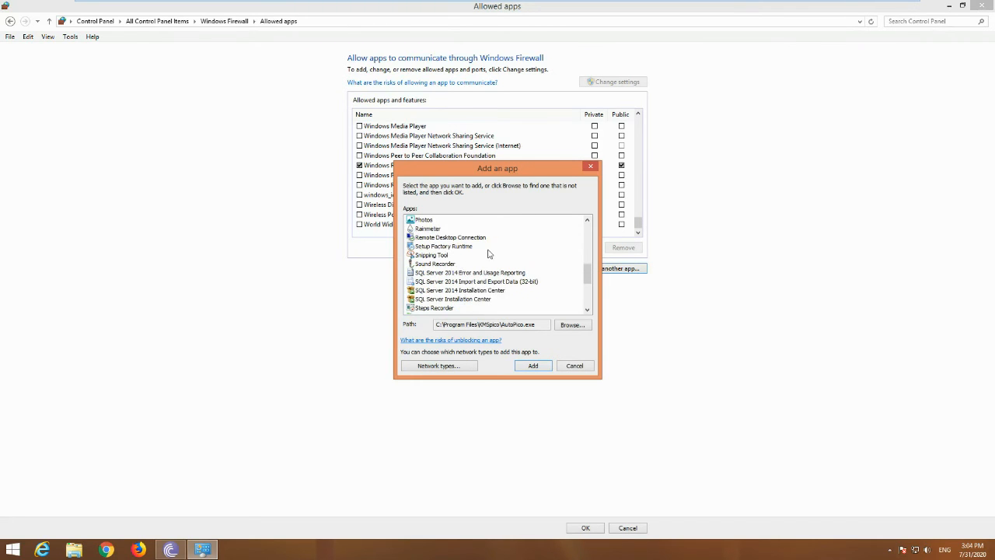
scroll(489, 254, up, 2)
scroll(489, 254, up, 4)
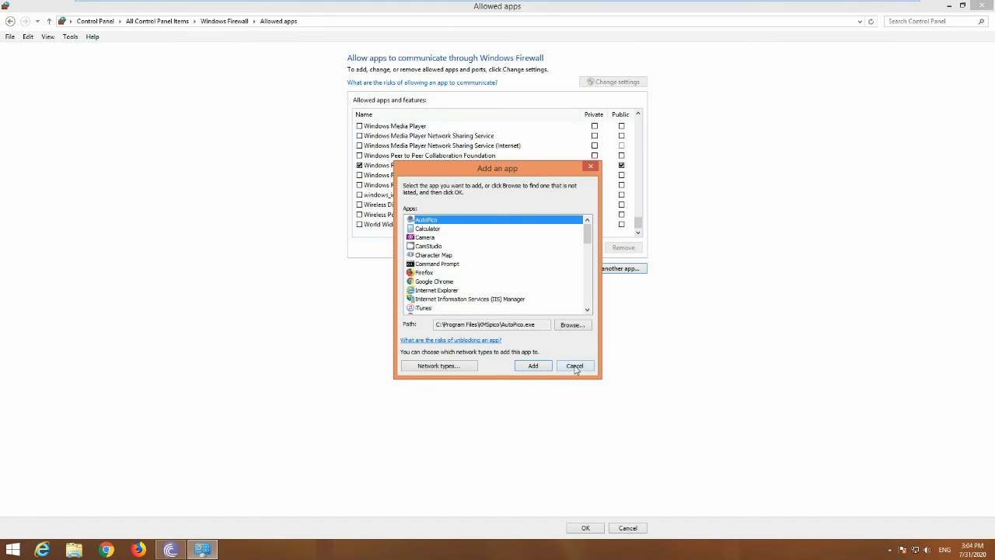
click(575, 366)
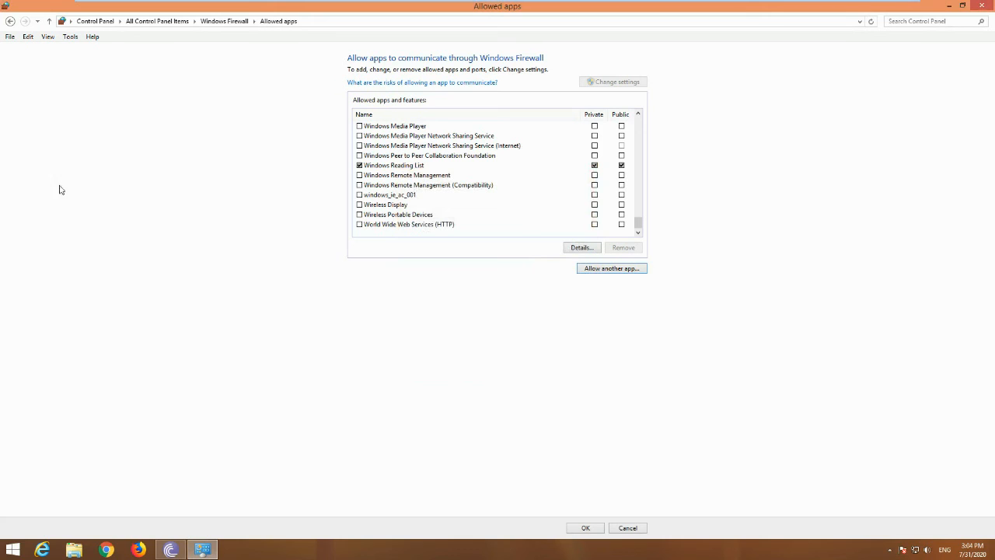
click(614, 529)
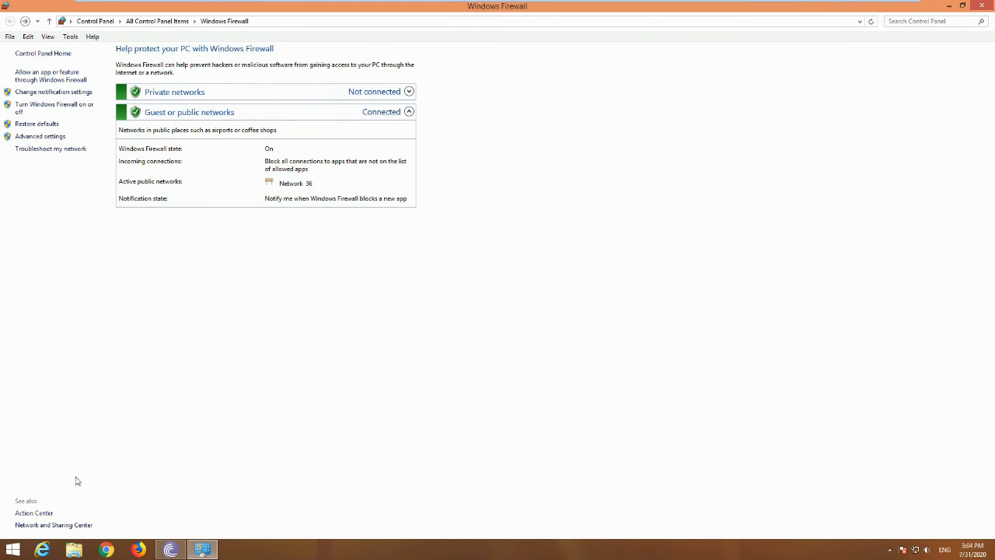
Step: View the Action Center message settings and return to Windows Firewall through the full list of Control Panel items
click(31, 514)
click(31, 71)
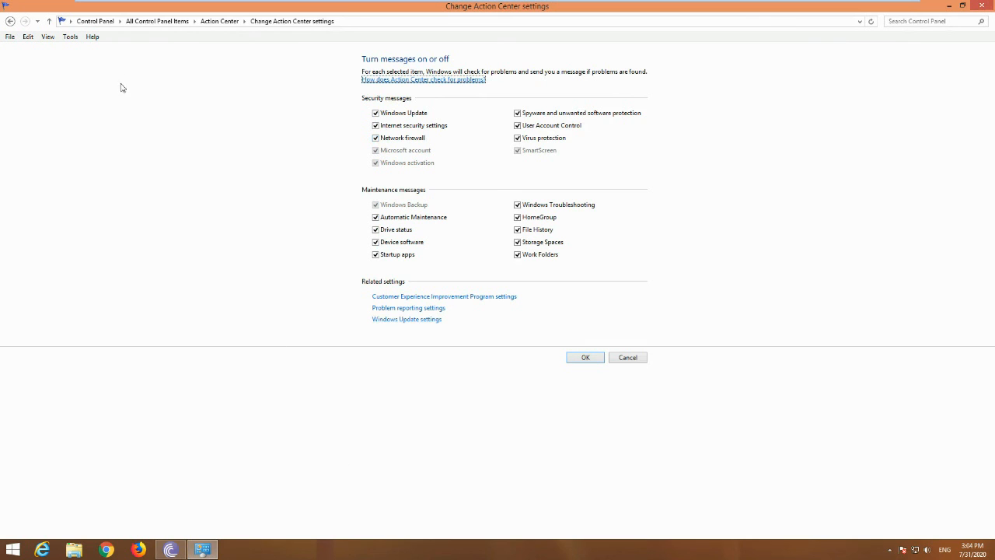
click(146, 26)
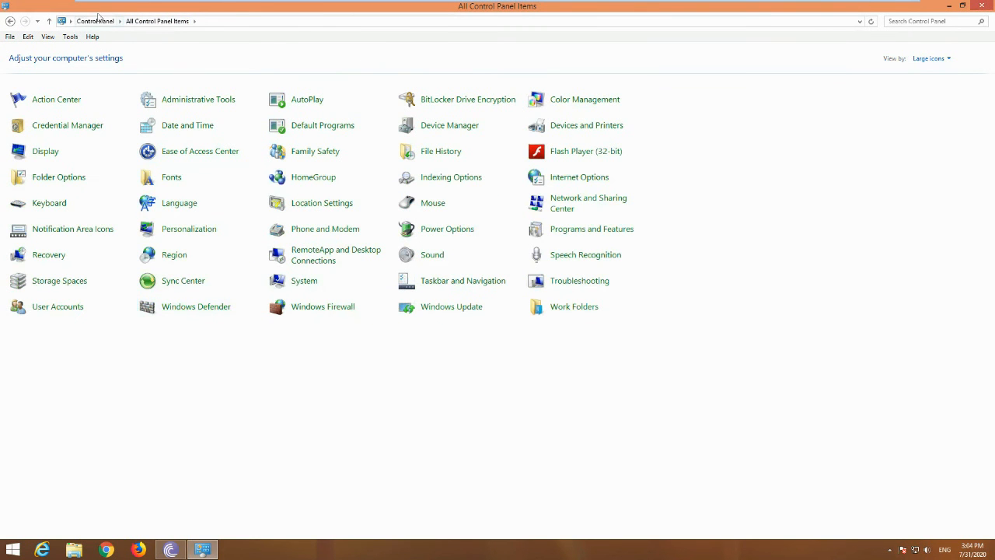
click(312, 308)
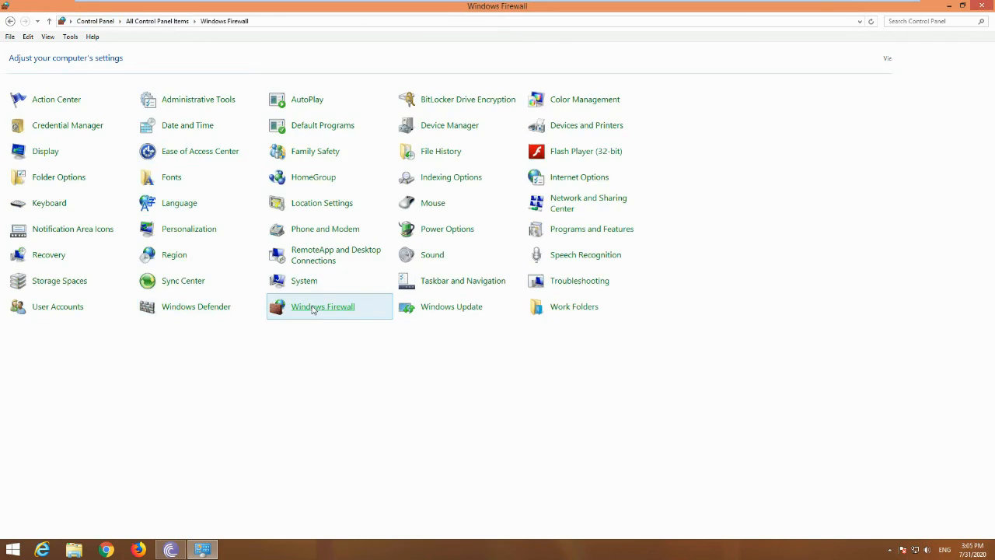